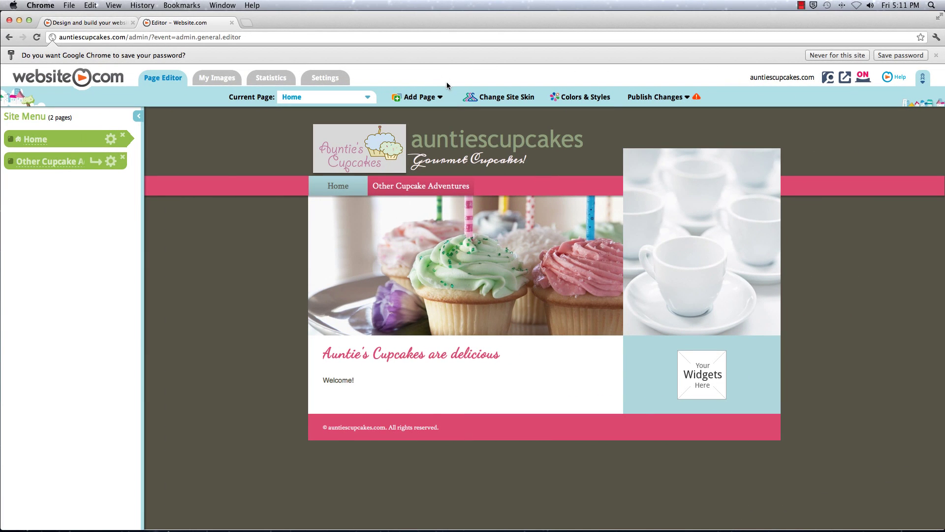
Create a standard page named 'About Us' and start editing its main content
left_click(434, 97)
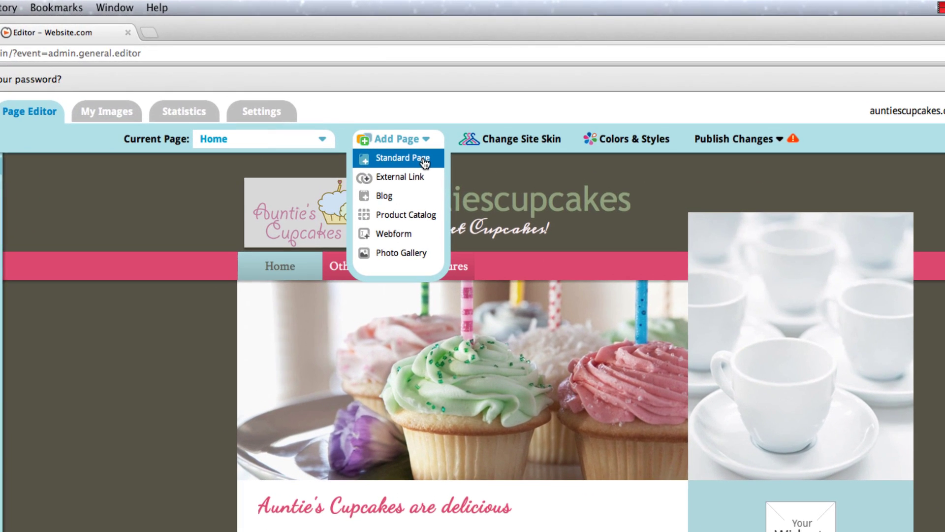
left_click(430, 146)
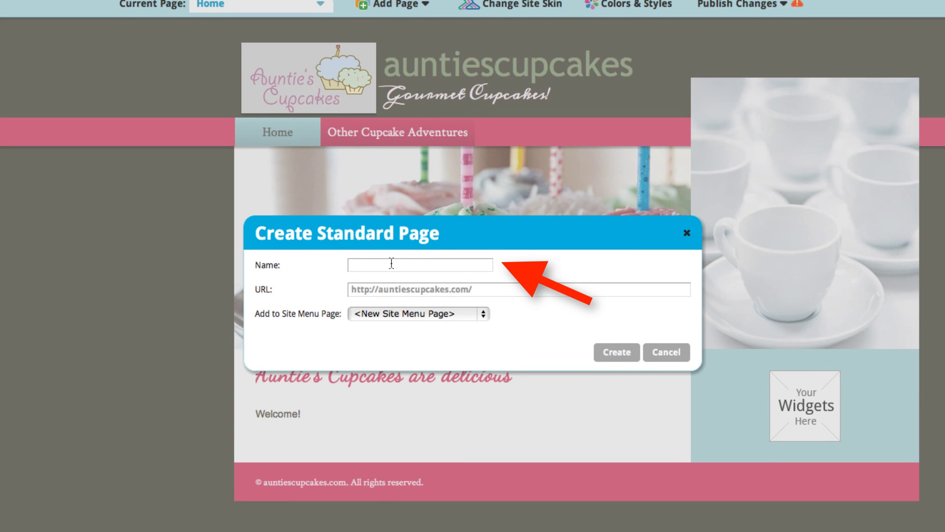
type("About Us")
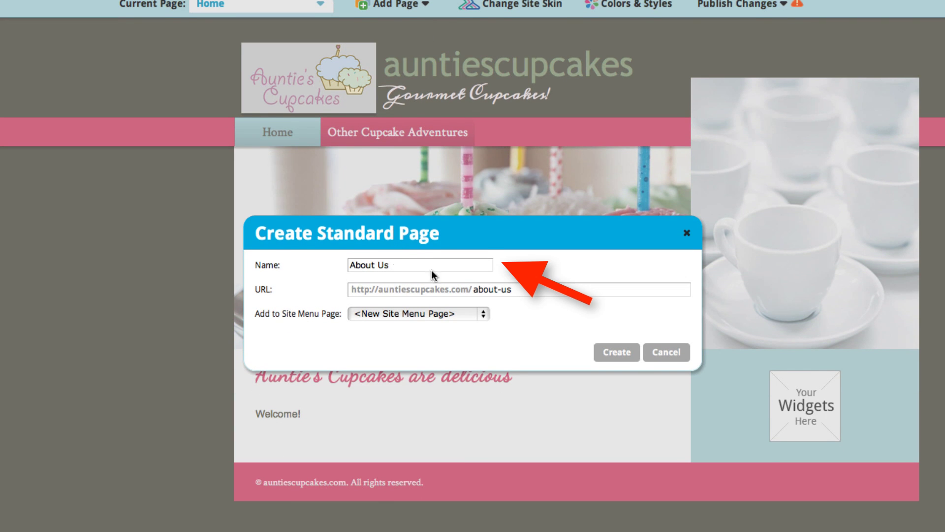
left_click(622, 356)
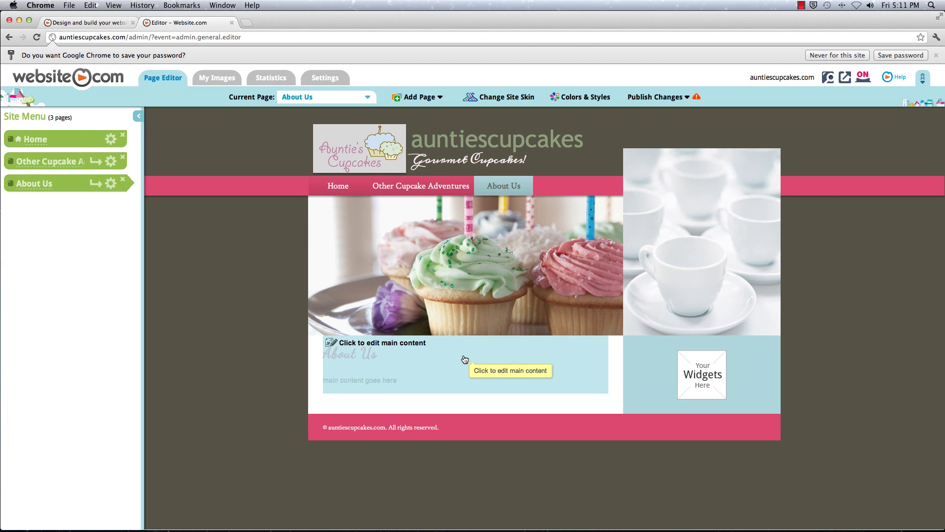
left_click(457, 356)
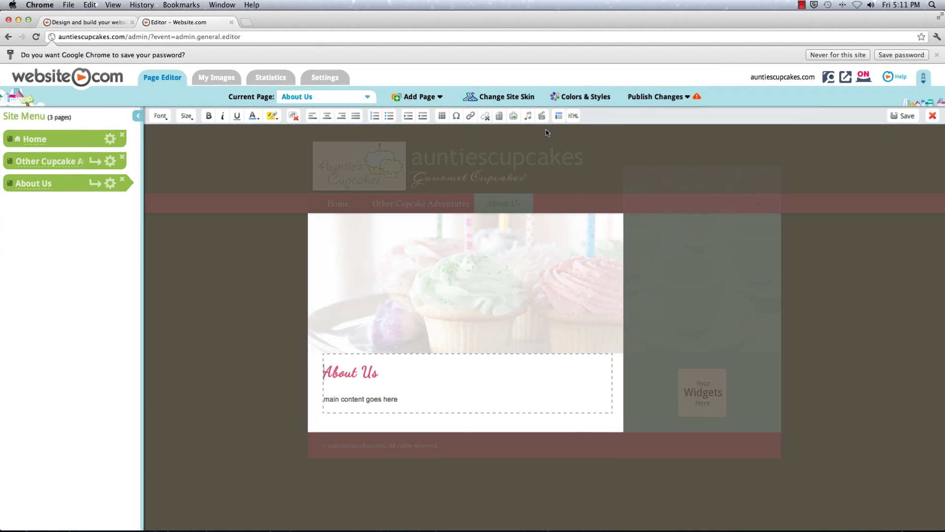
Apply the image-left layout to the About Us main content
left_click(558, 116)
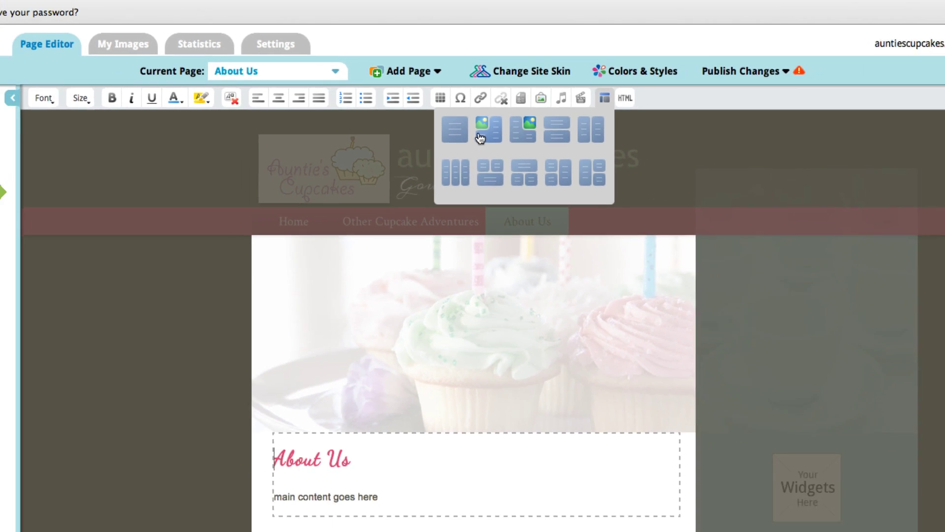
left_click(498, 124)
left_click(475, 137)
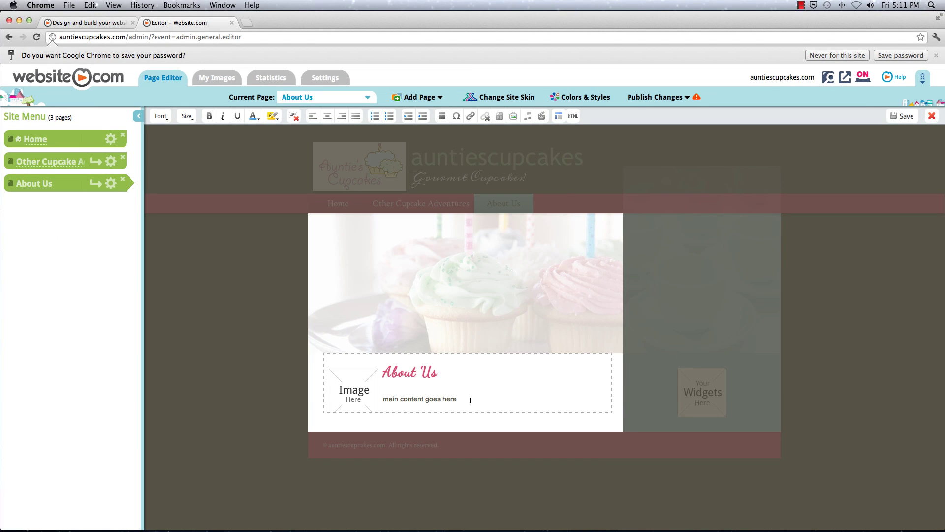
Copy the prepared About Us text from TextEdit and select the 'main content goes here' placeholder
left_click_drag(459, 398, 380, 398)
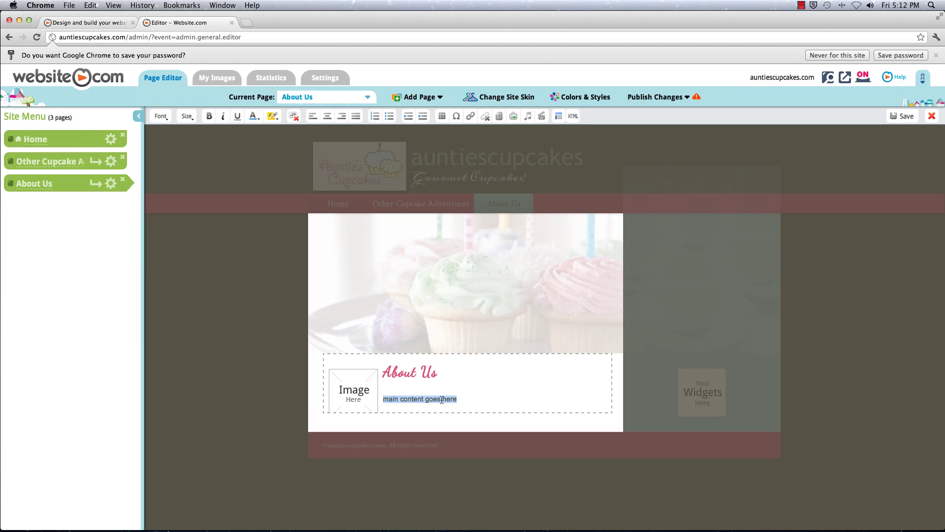
left_click(679, 509)
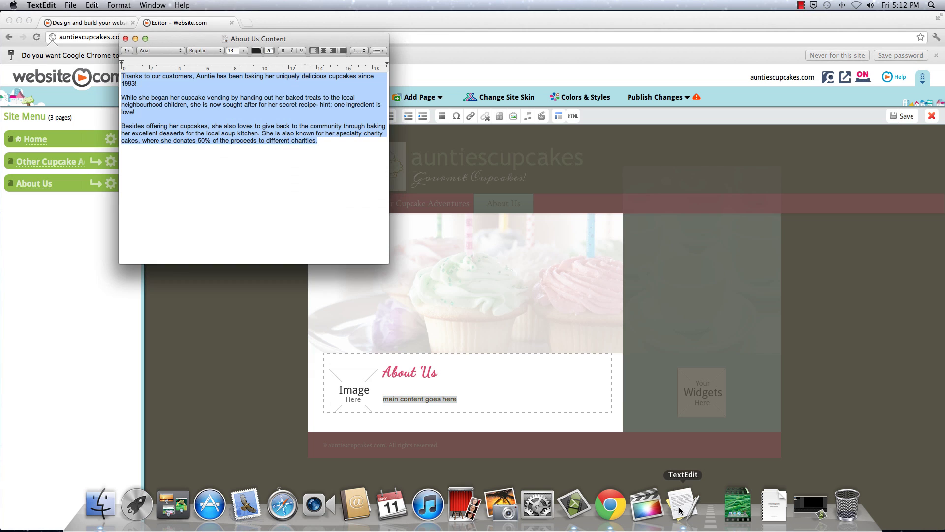
right_click(299, 139)
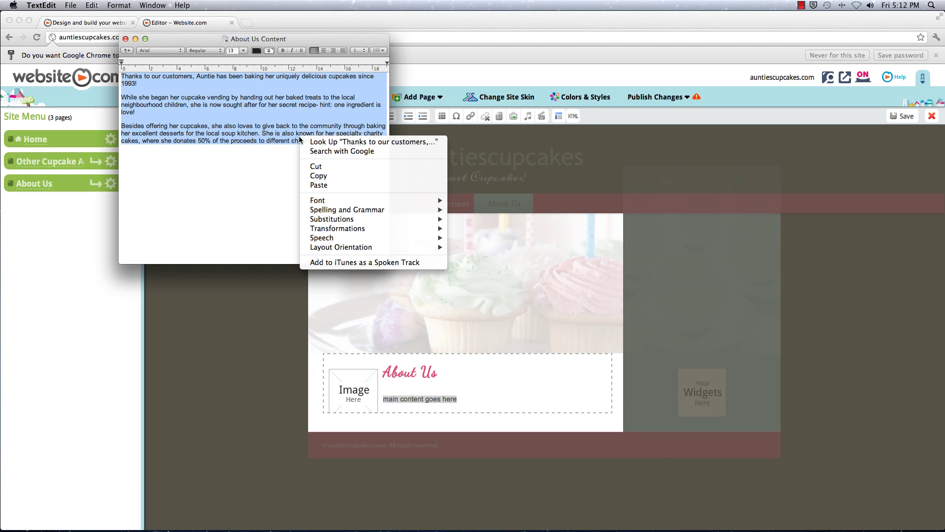
left_click(315, 176)
left_click(465, 399)
left_click_drag(464, 398, 392, 398)
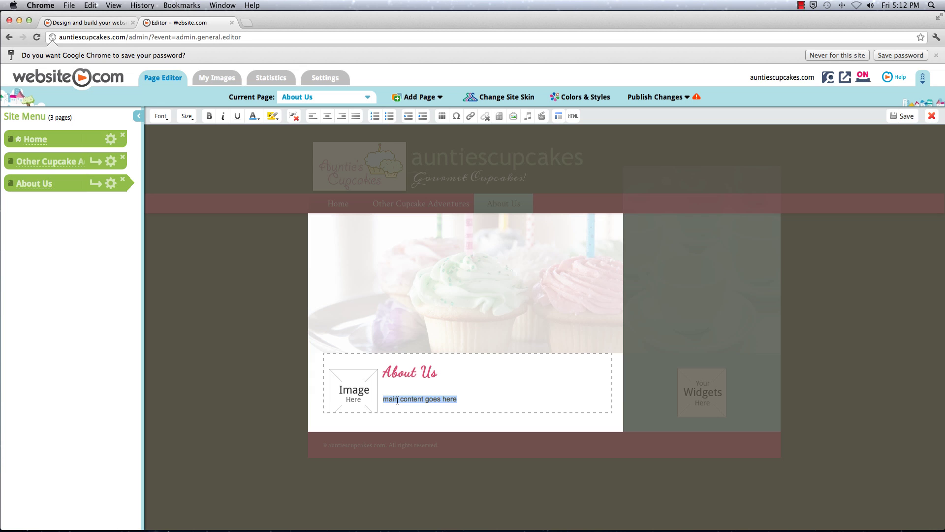
Paste the Auntie's cupcakes paragraphs over the placeholder, save, and reselect them for editing
key("super+v")
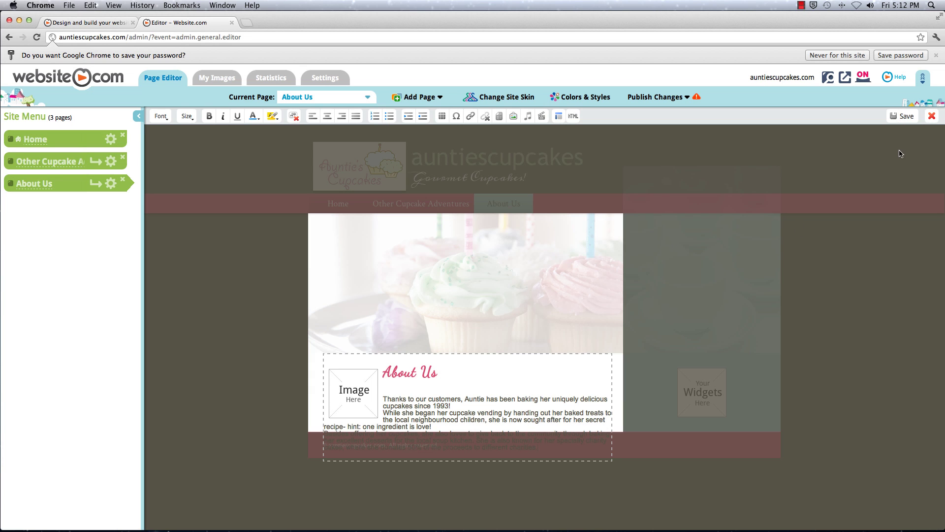
left_click(904, 117)
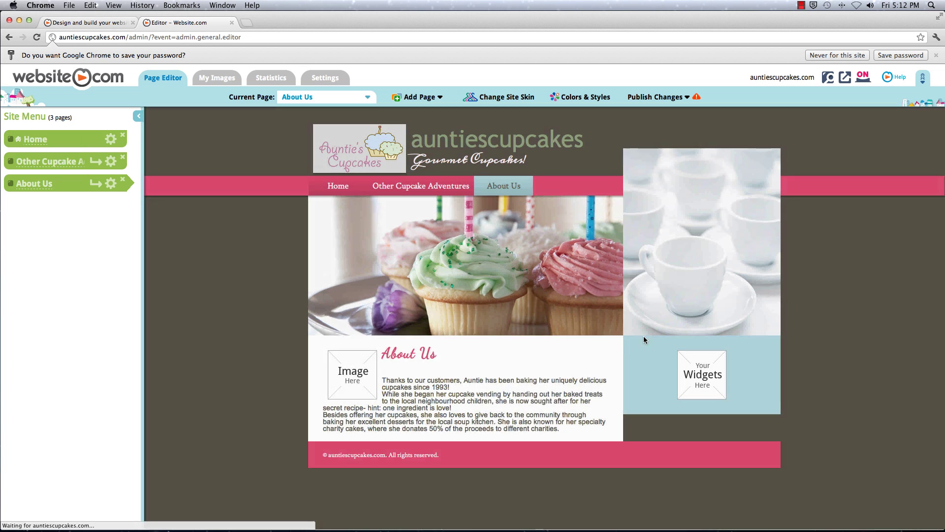
left_click(567, 421)
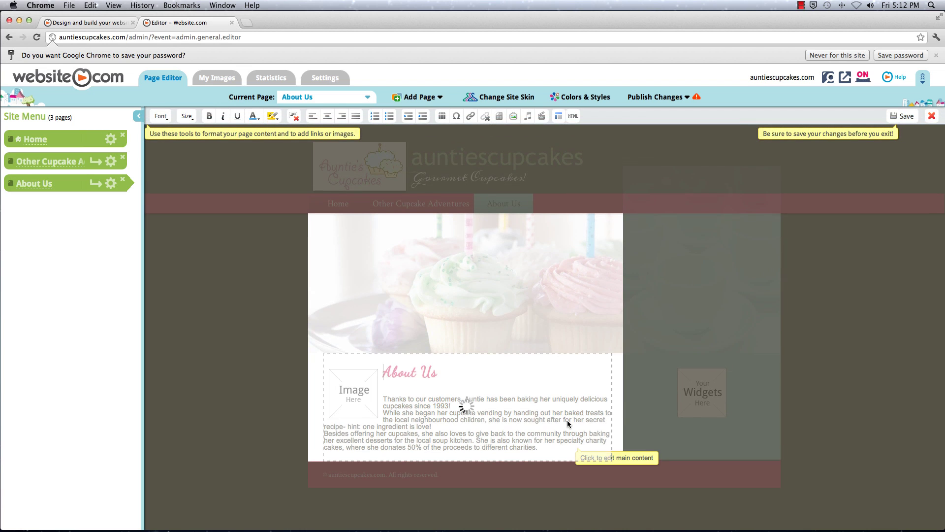
left_click_drag(552, 453, 385, 398)
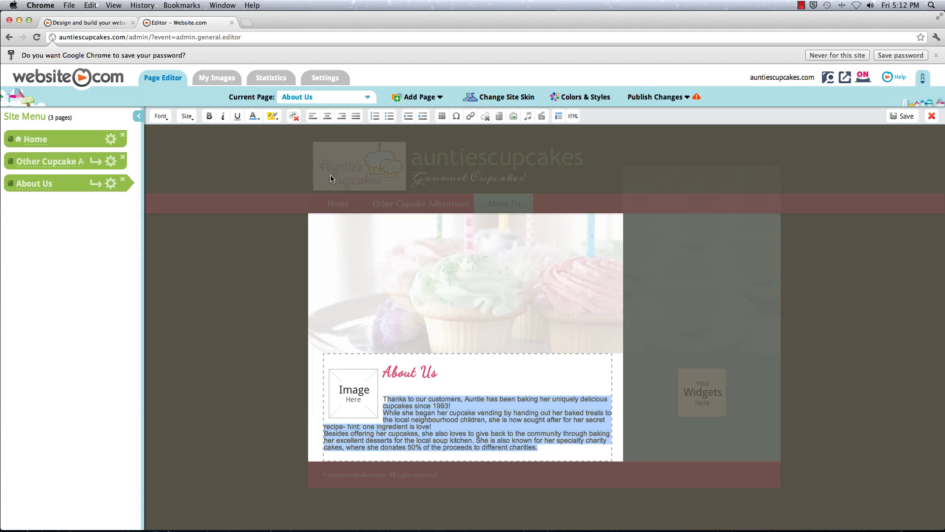
Set the About Us paragraphs in the Terminal font
left_click(482, 430)
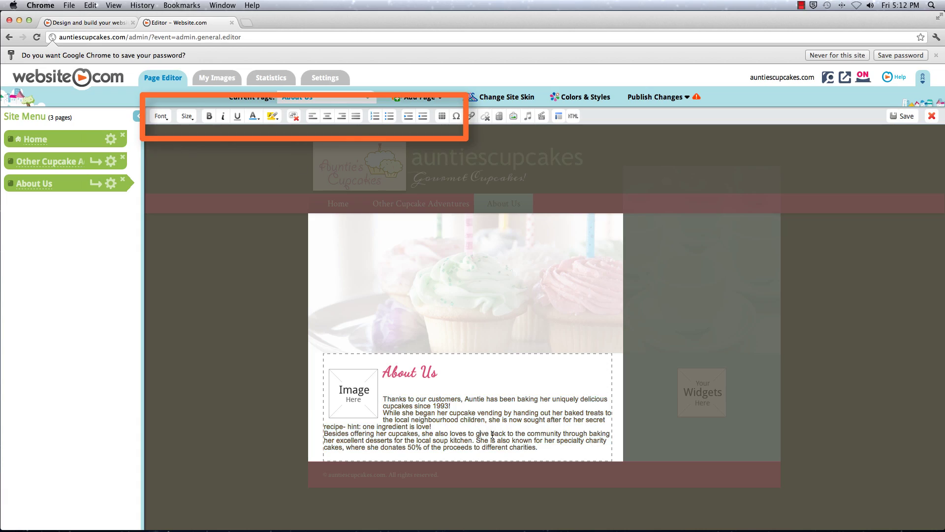
mouse_move(543, 448)
left_mouse_down()
mouse_move(389, 409)
mouse_move(384, 399)
left_mouse_up()
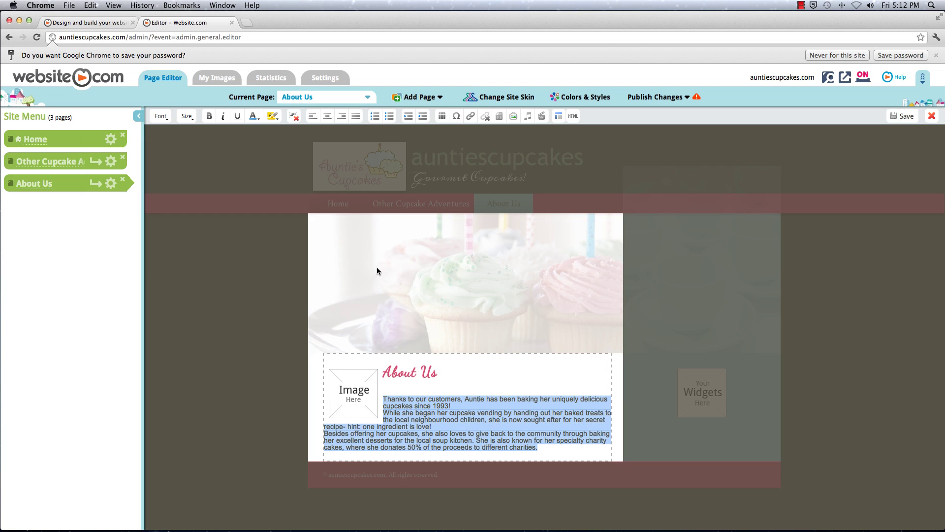
left_click(161, 116)
left_click(170, 213)
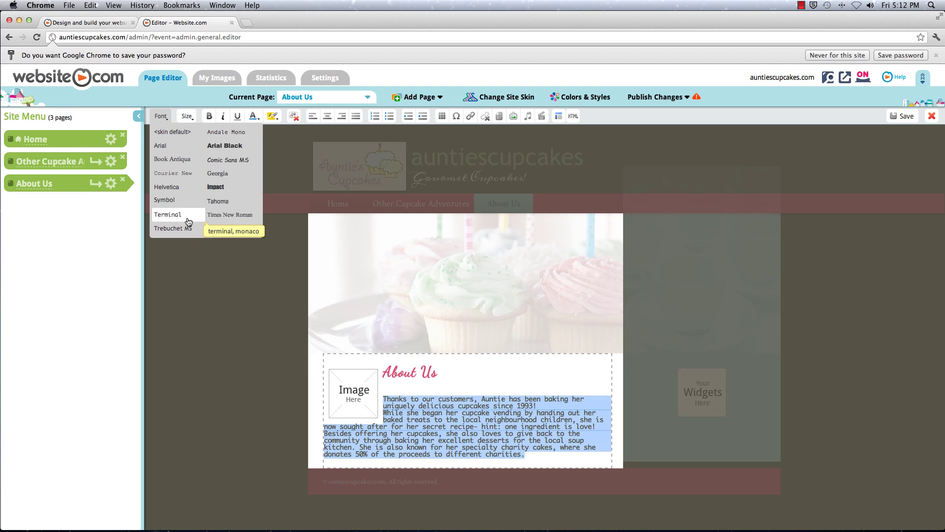
left_click(468, 384)
Make the About Us heading pink (d48c8c) in Arial Black
left_click_drag(459, 376, 384, 374)
left_click(254, 116)
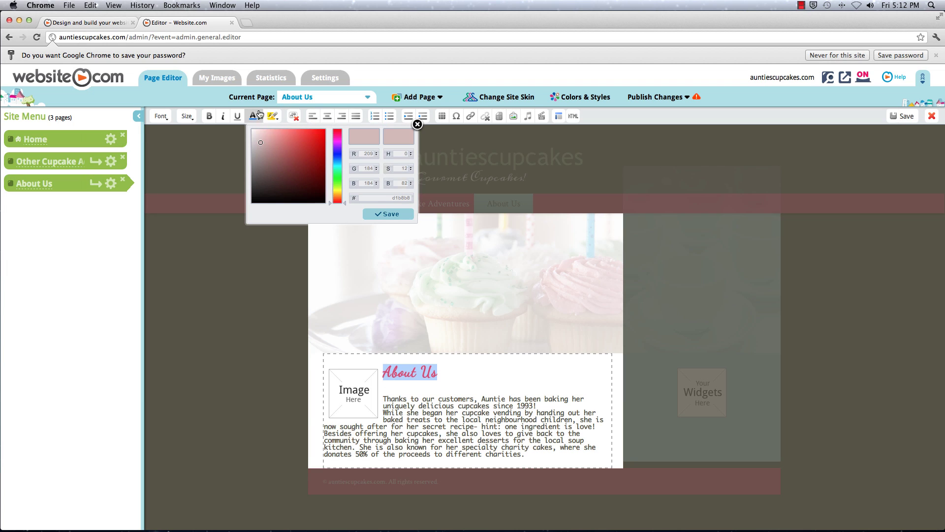
left_click_drag(270, 142, 276, 141)
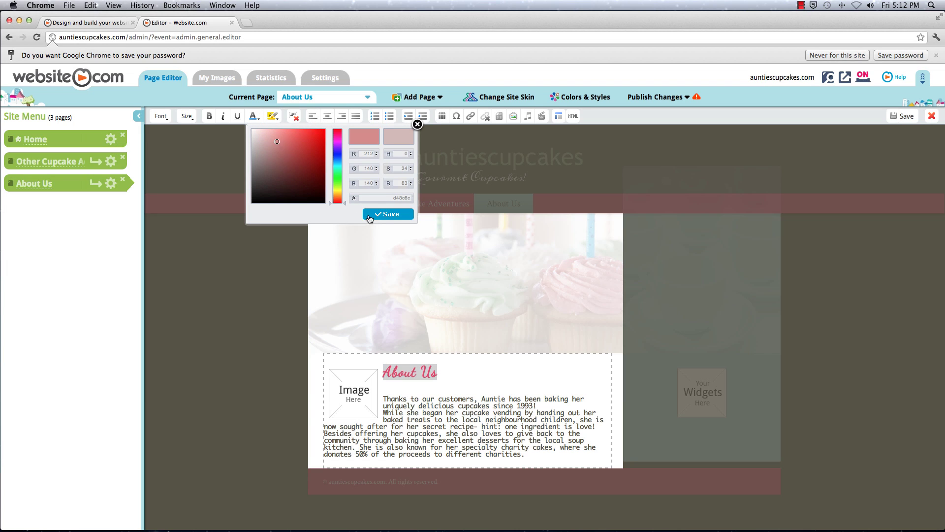
left_click(387, 214)
left_click(161, 116)
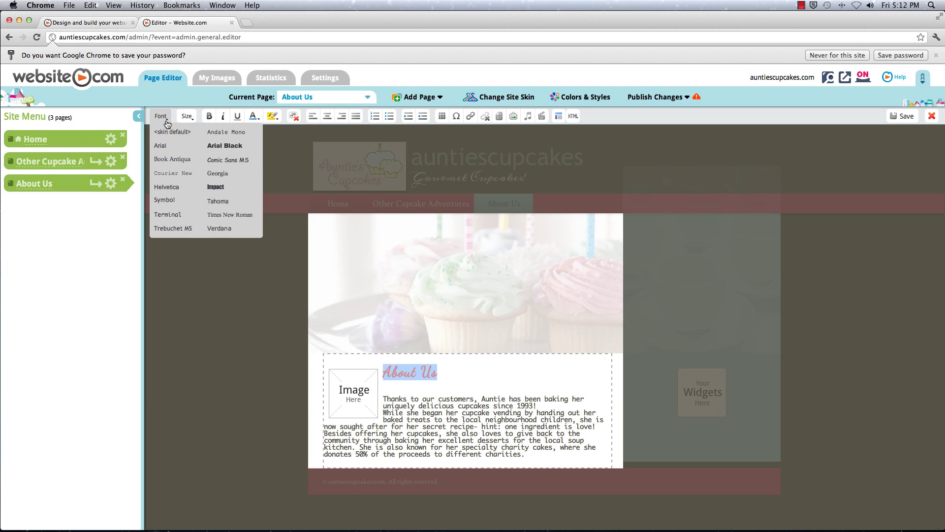
left_click(231, 146)
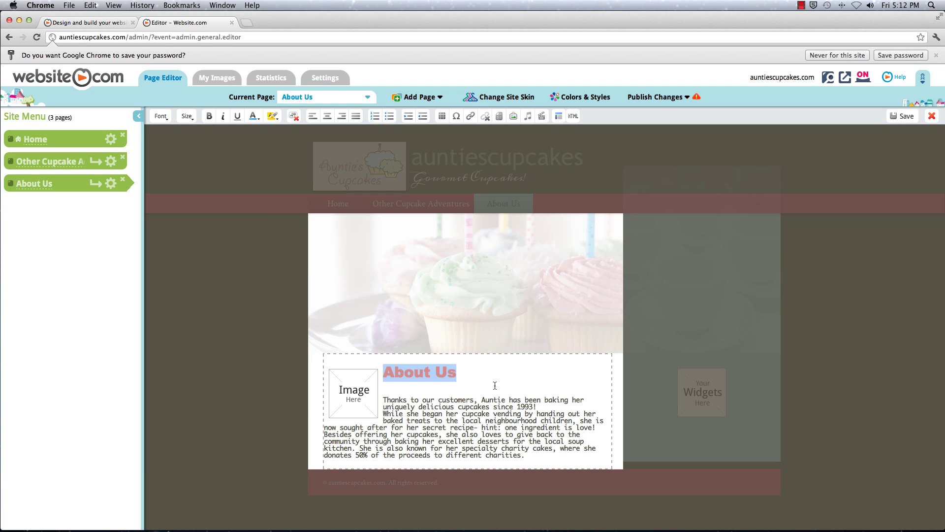
left_click(494, 379)
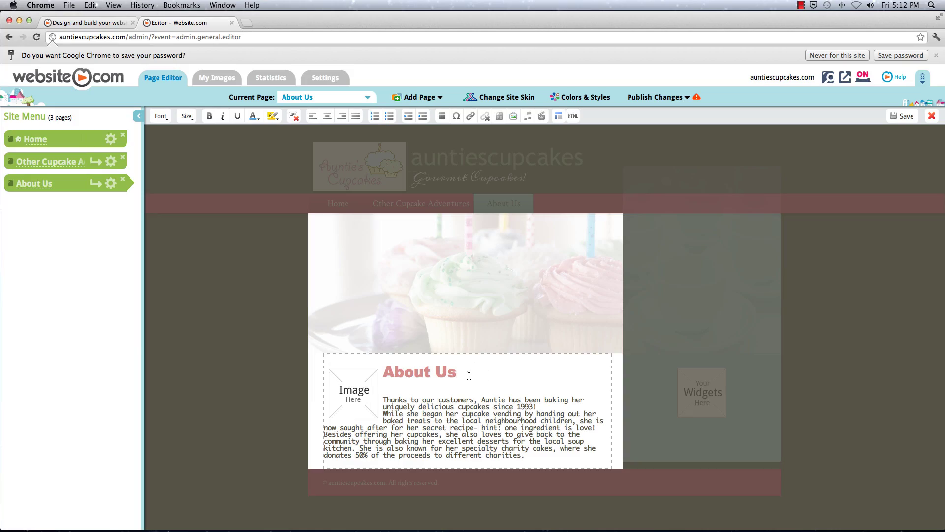
left_click_drag(468, 376, 386, 374)
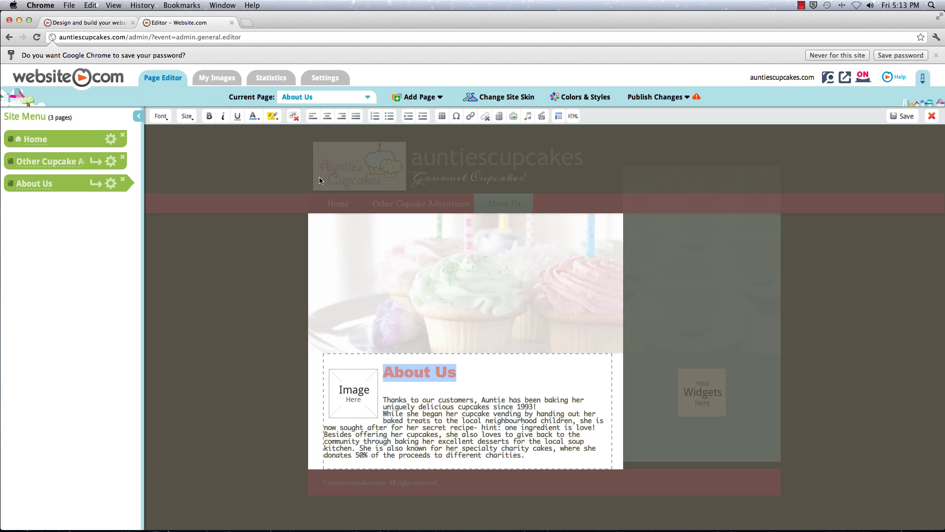
Remove the custom formatting from the About Us heading
left_click(296, 124)
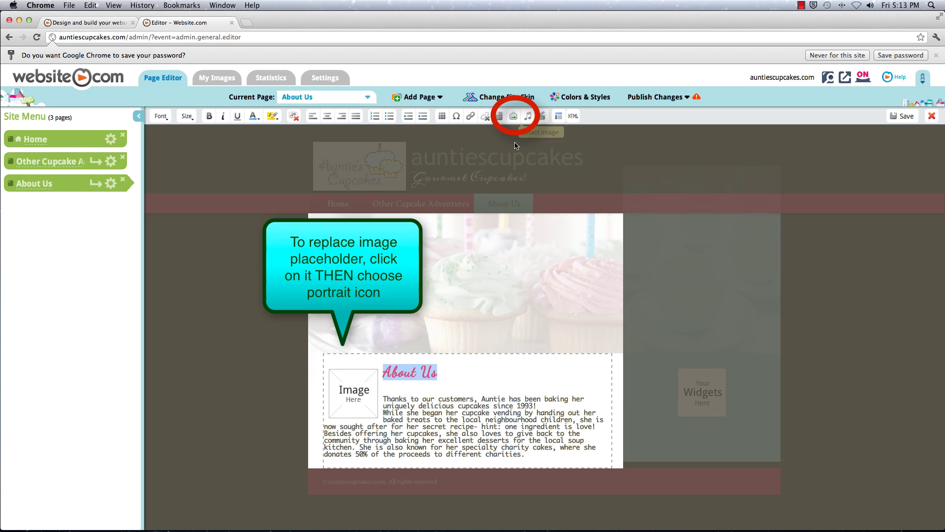
Search the stock images for 'chef' to replace the image placeholder
left_click(367, 395)
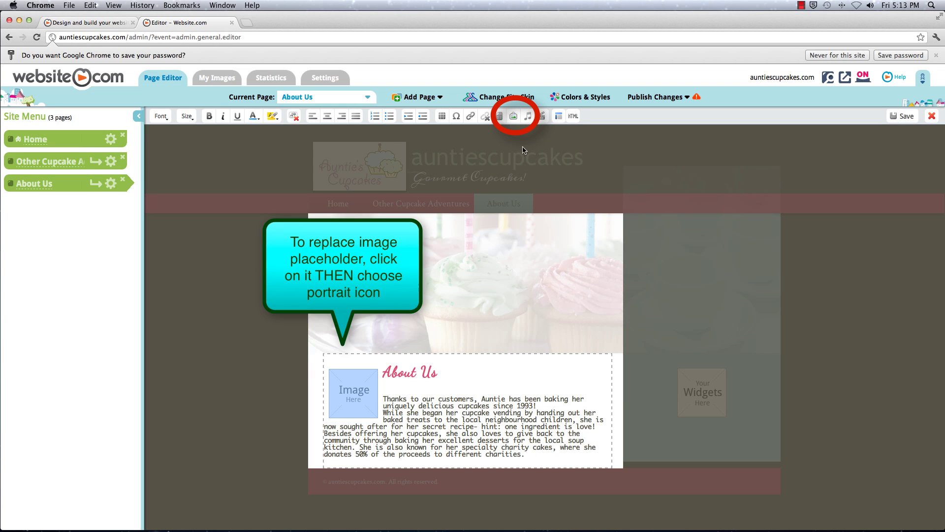
left_click(513, 116)
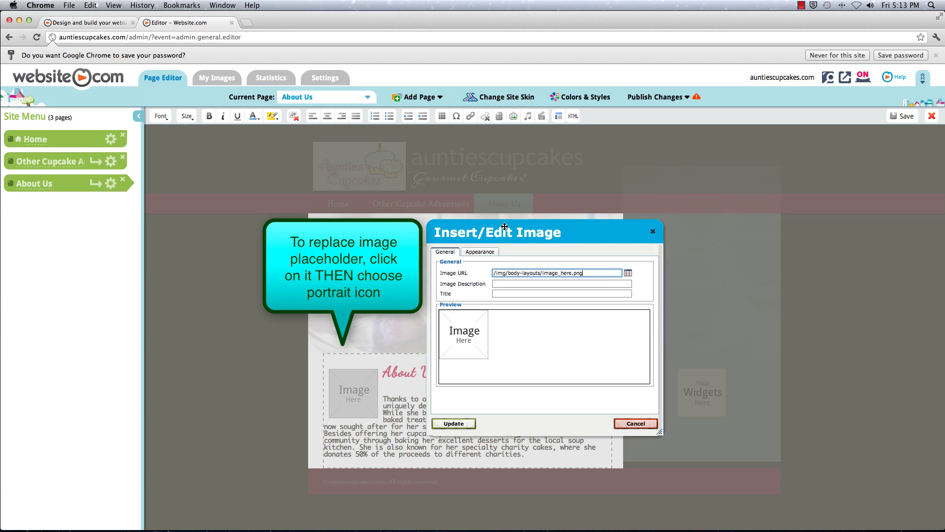
left_click(628, 273)
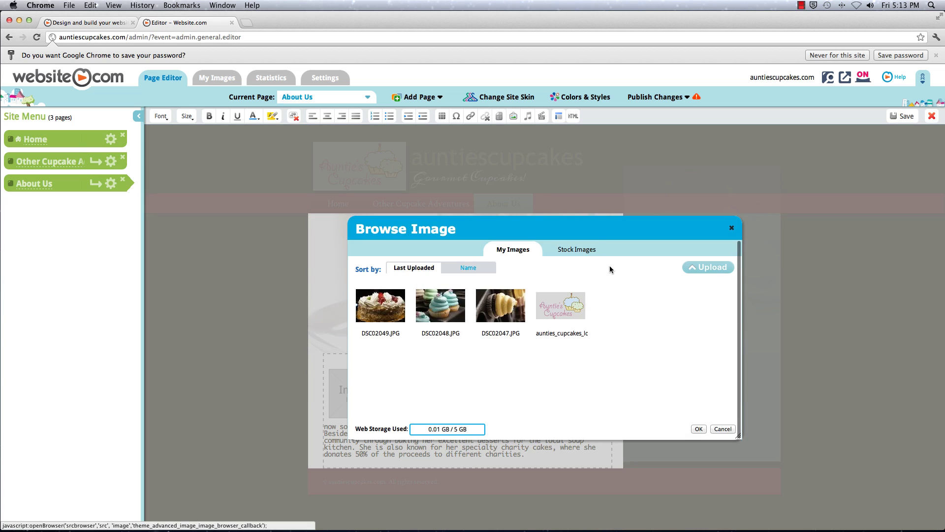
left_click(577, 249)
left_click(382, 309)
type("chef")
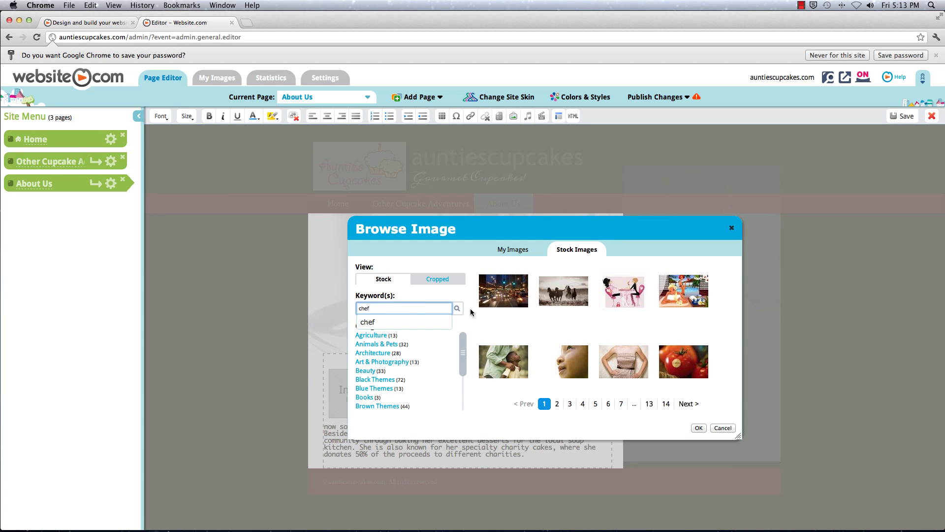
left_click(457, 309)
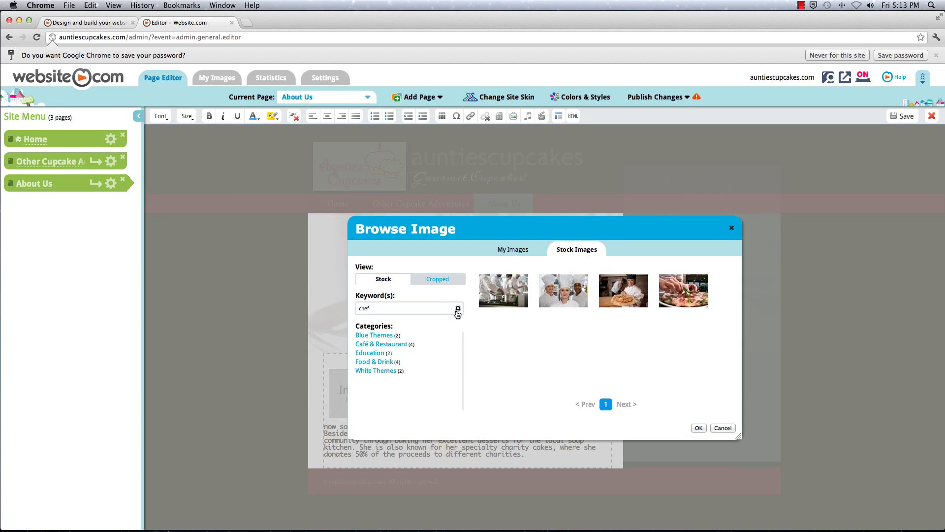
Replace the placeholder with the three-chefs photo and save the page
left_click(566, 293)
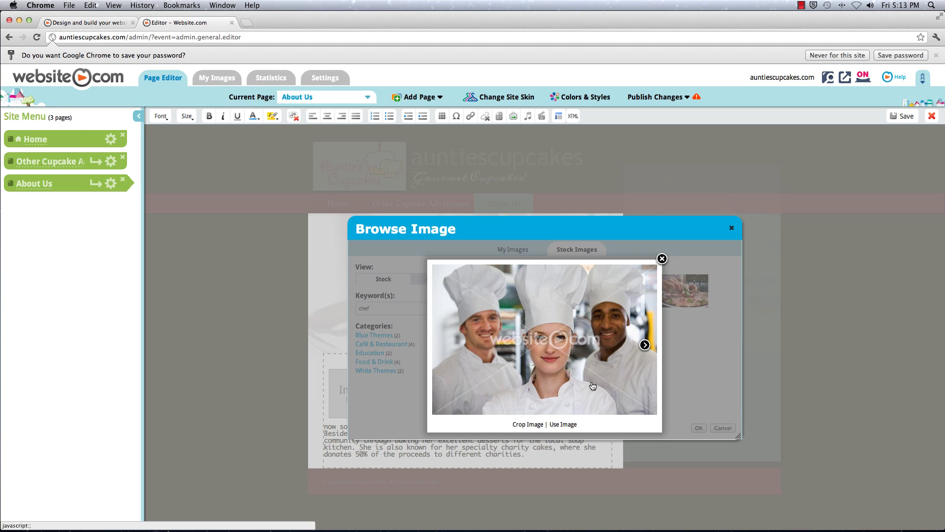
left_click(563, 424)
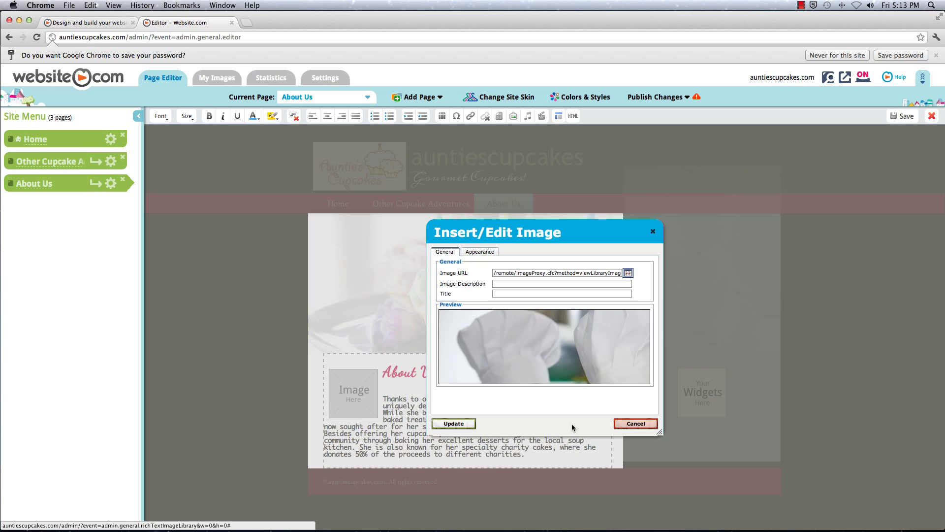
left_click(453, 423)
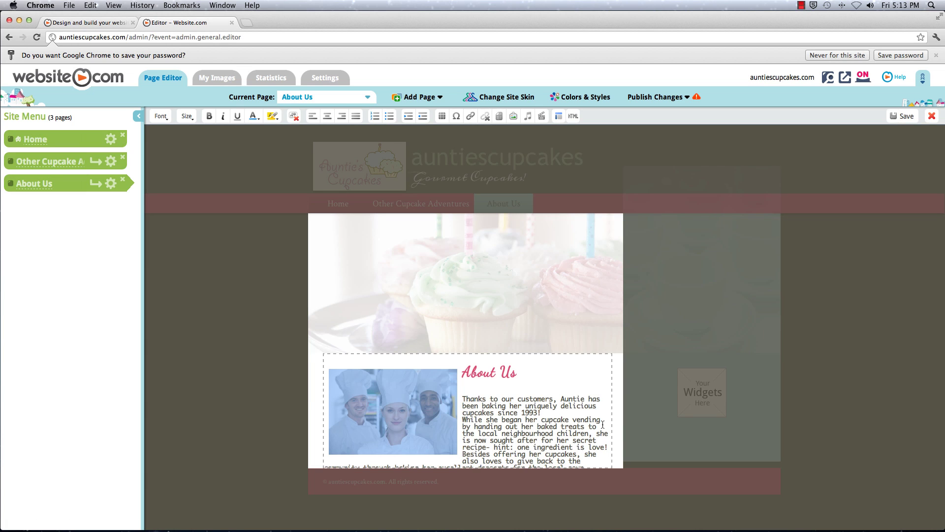
left_click(902, 118)
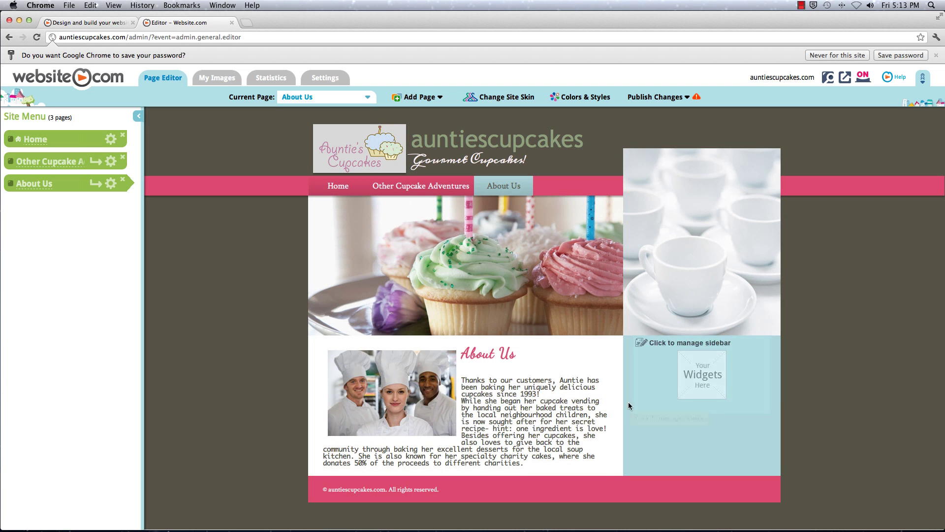
left_click(507, 420)
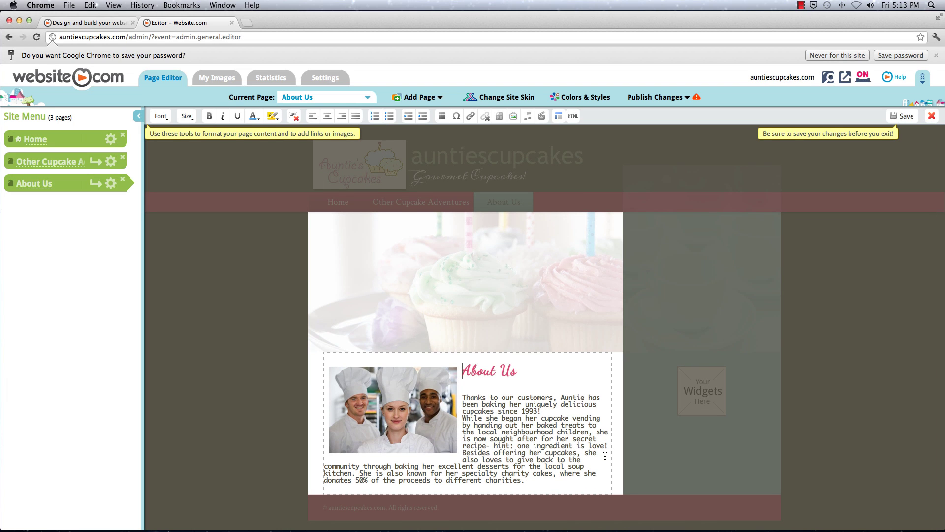
Break the text into paragraphs after 'since 1993!' and after 'love!', with blank lines
key("Return")
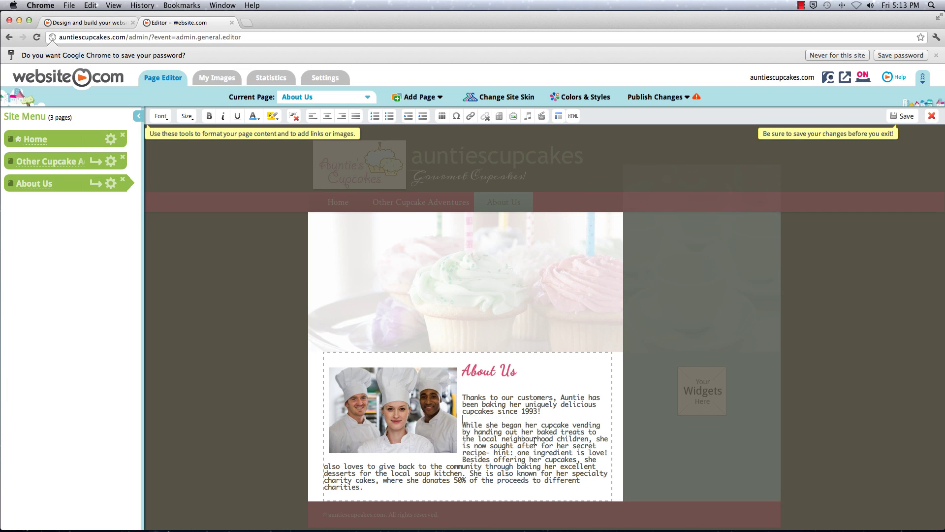
left_click(609, 454)
key("Return")
scroll(497, 460, "down", 1)
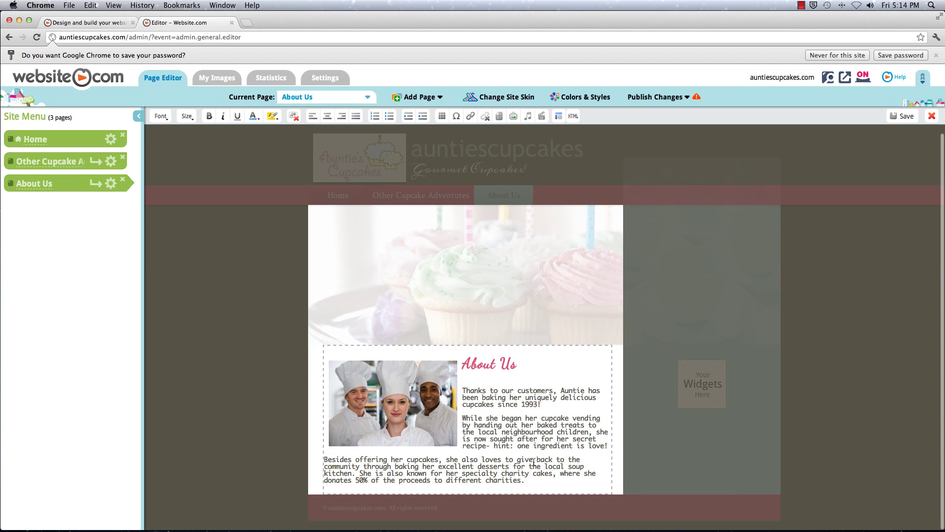
key("Return")
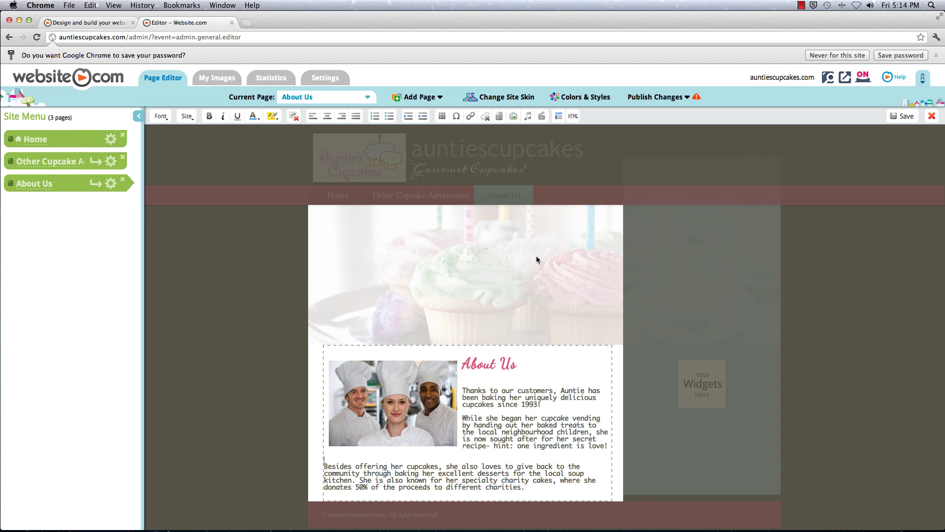
Insert a stock 'cupcake' photo into the About Us text
left_click(513, 118)
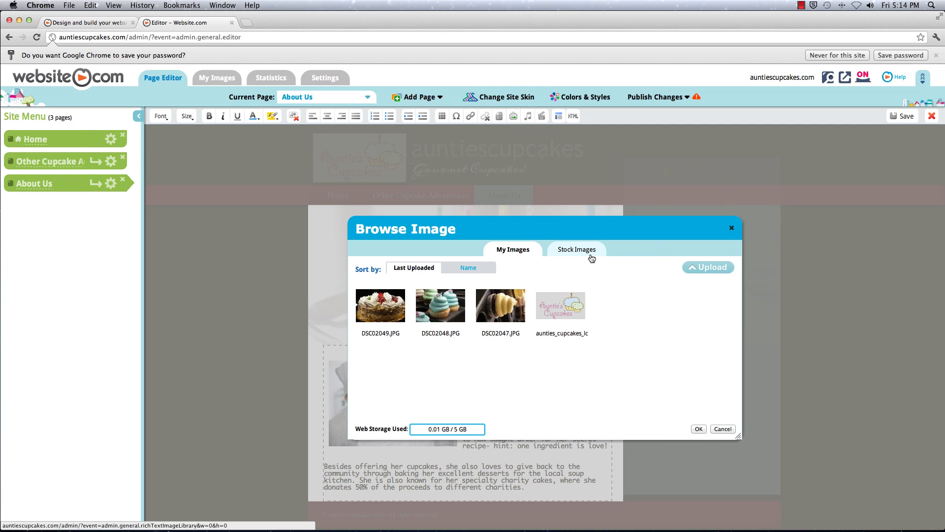
left_click(591, 255)
left_click(404, 309)
type("d")
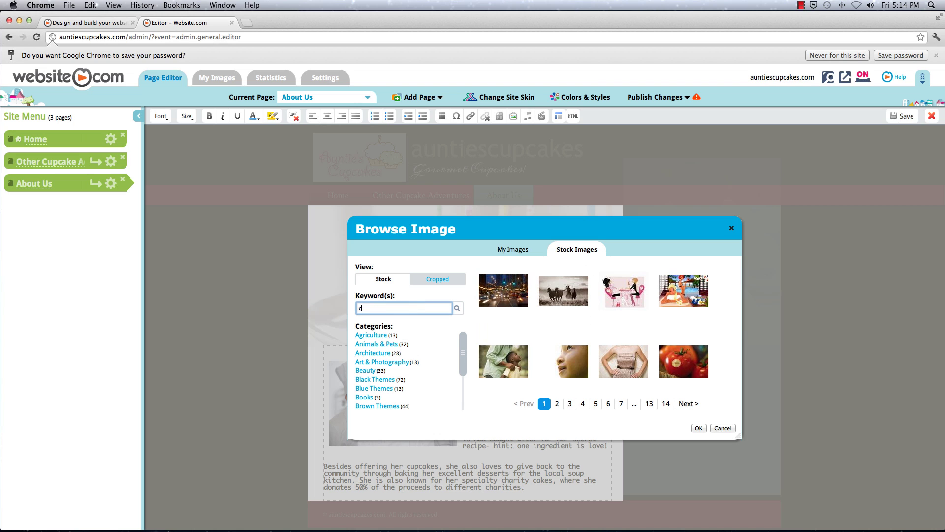
left_click(457, 310)
mouse_move(504, 325)
left_click(523, 293)
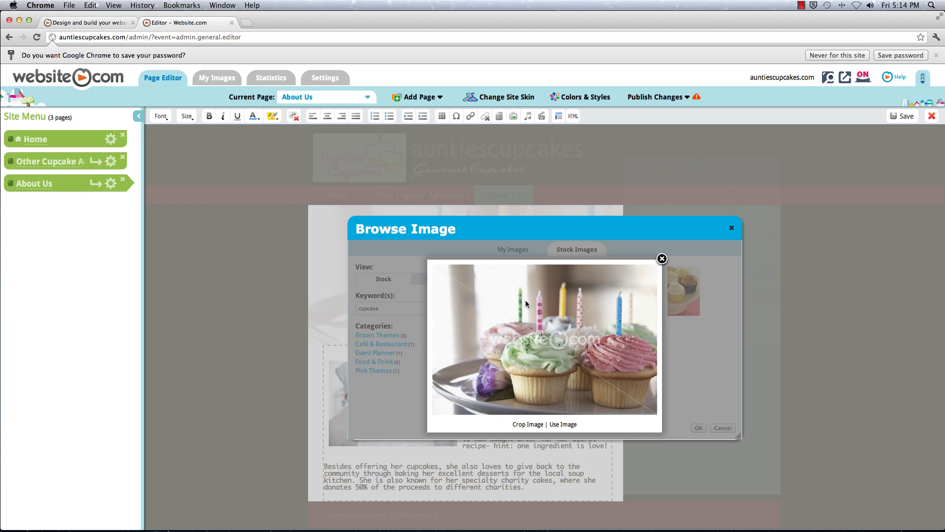
left_click(566, 424)
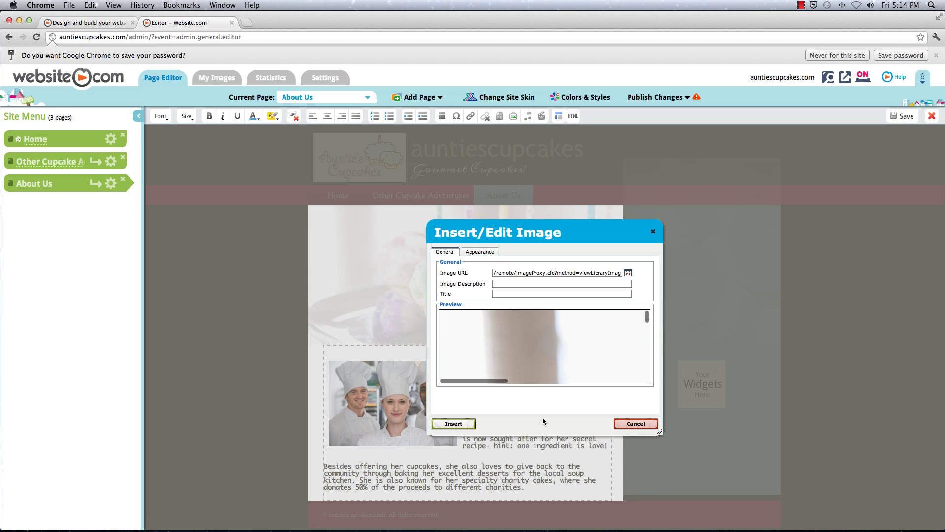
left_click(468, 424)
Align the cupcake photo right beside the last paragraph and save the page
scroll(410, 413, "down", 3)
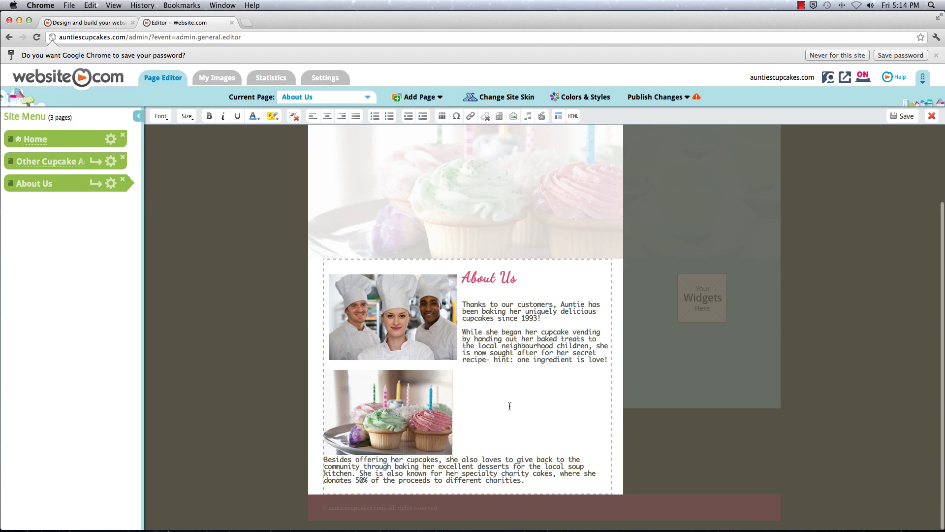
left_click(422, 408)
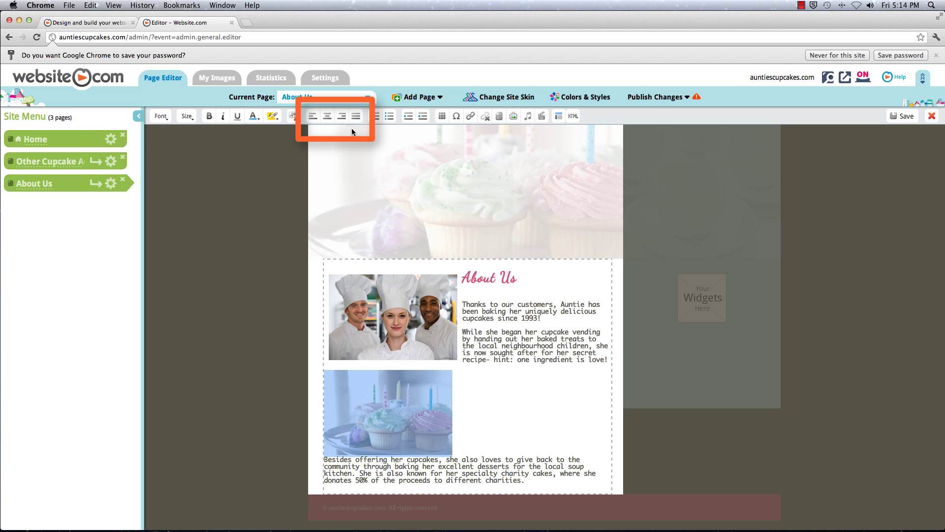
right_click(386, 393)
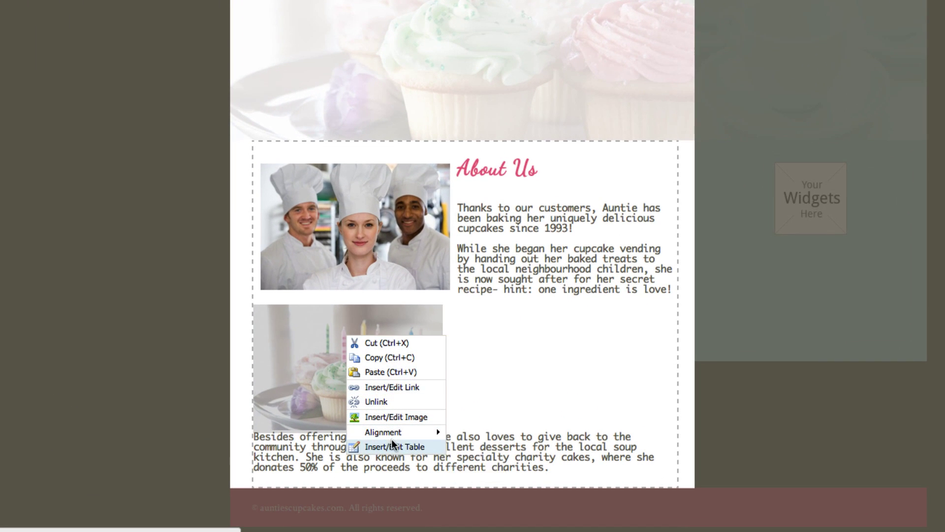
mouse_move(437, 432)
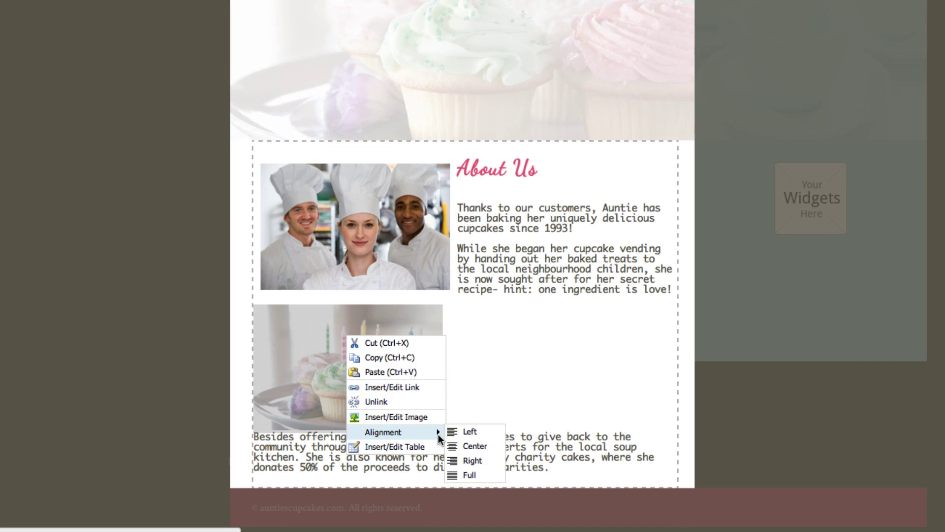
left_click(477, 461)
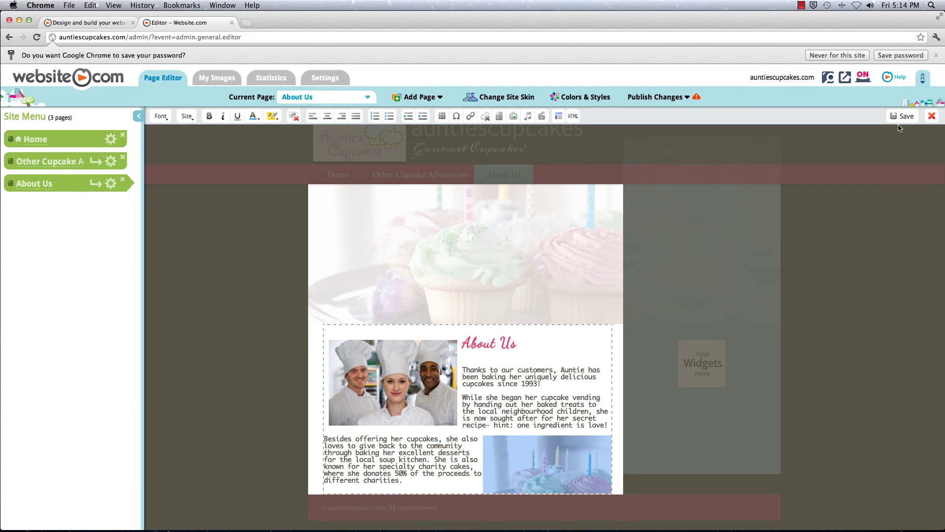
left_click(904, 116)
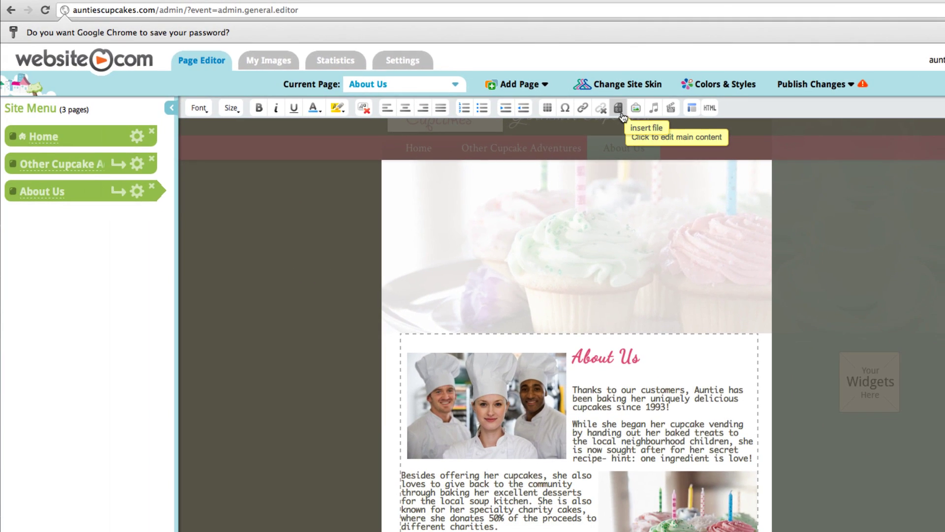
Insert a link to cupcakes_story.pdf with the text 'Download PDF of Cupcake Story'
left_click(622, 103)
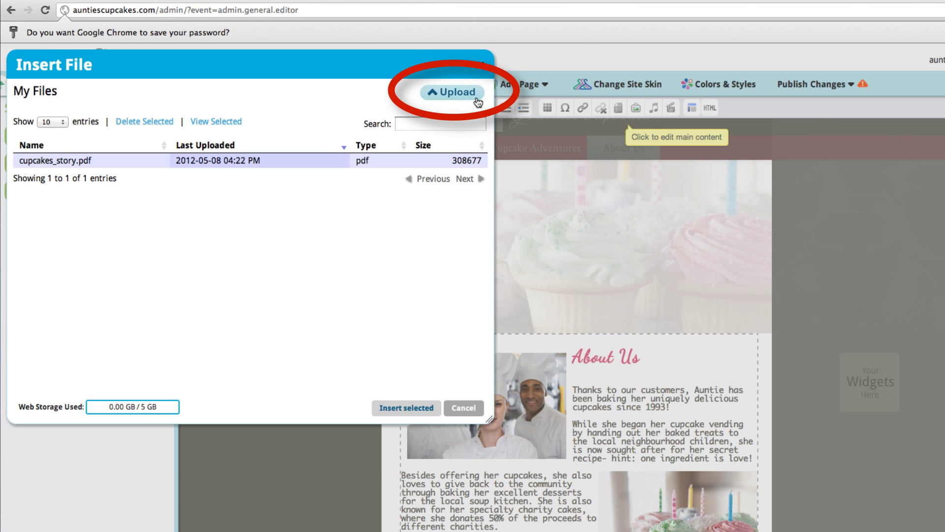
left_click(318, 163)
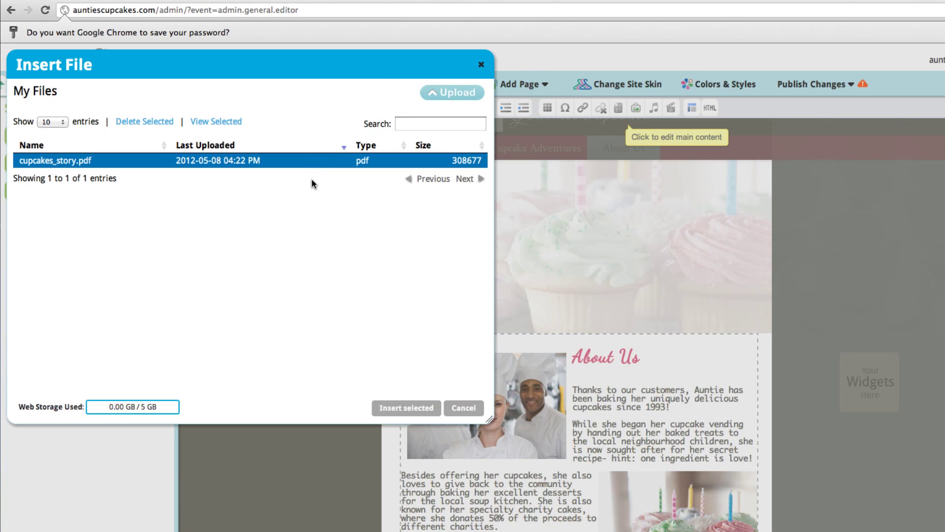
left_click(421, 410)
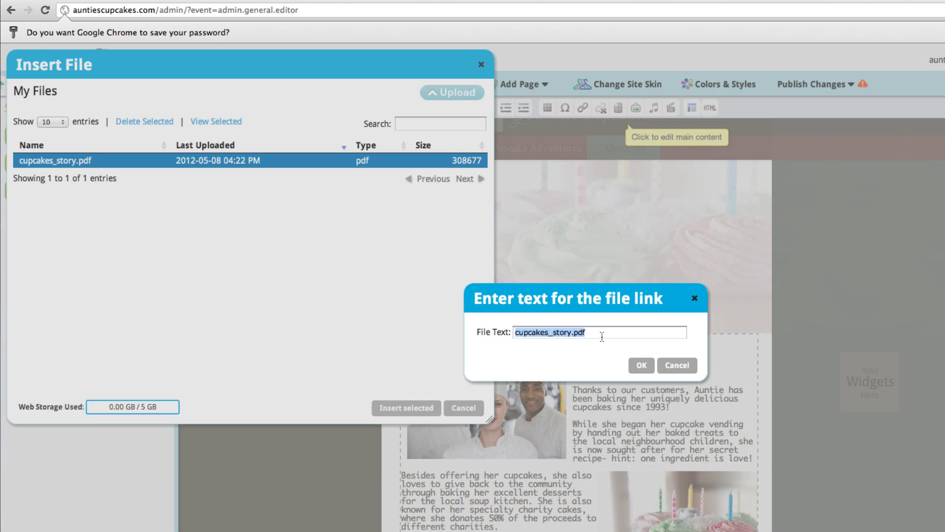
type("Download PDF of")
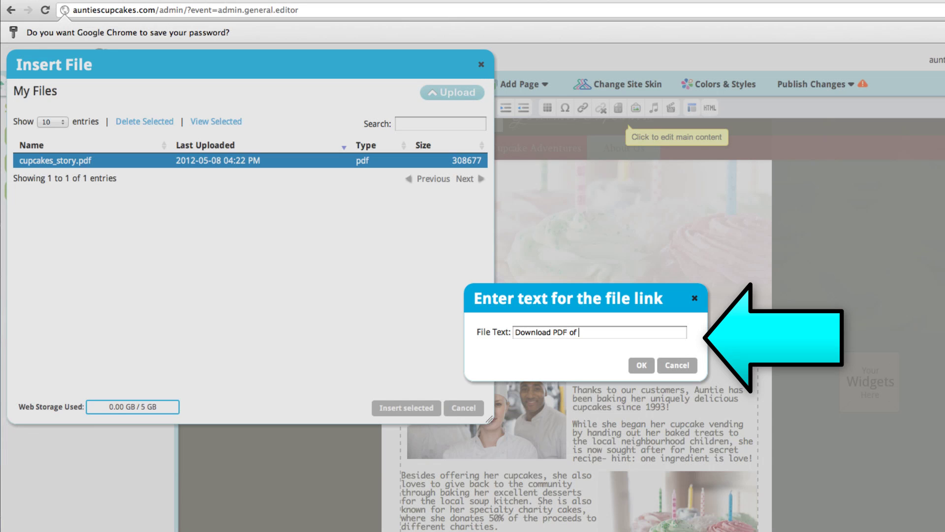
type("pcake Story")
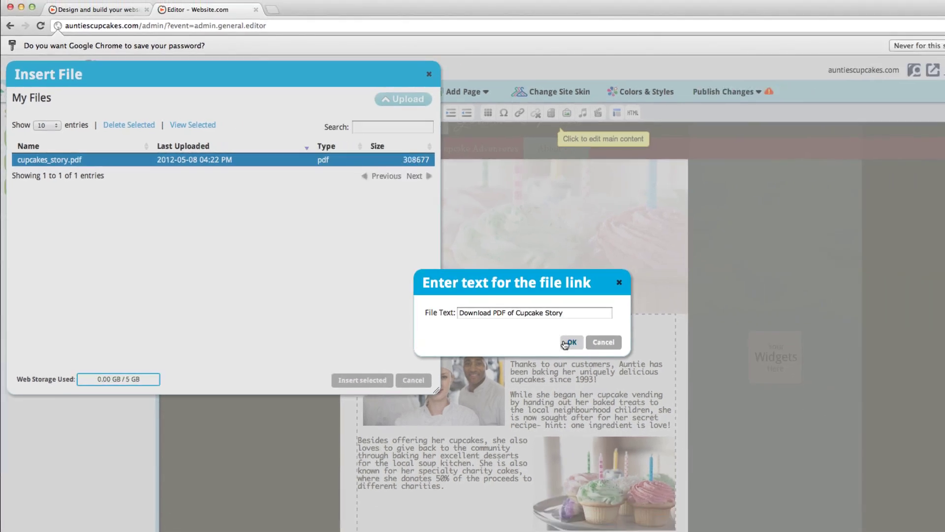
left_click(642, 365)
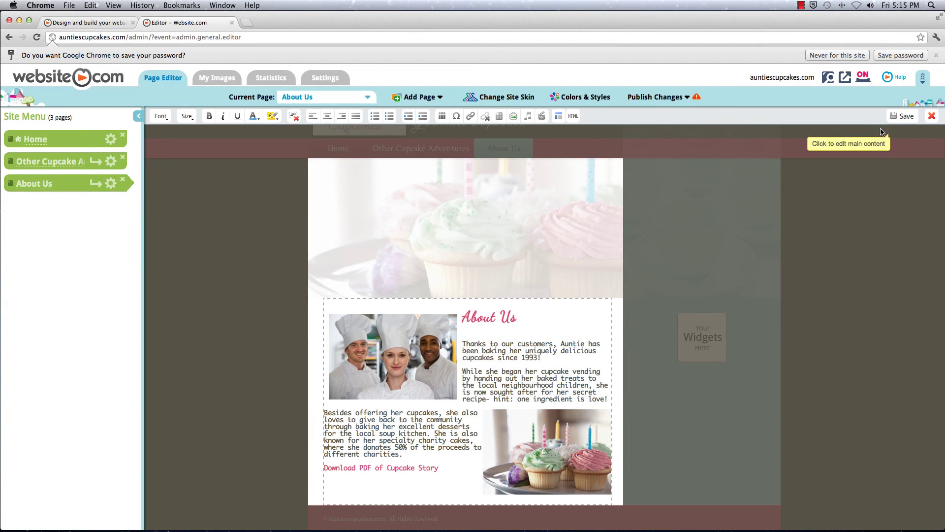
Save the About Us page so the PDF link is kept, then select the header banner image
left_click(909, 118)
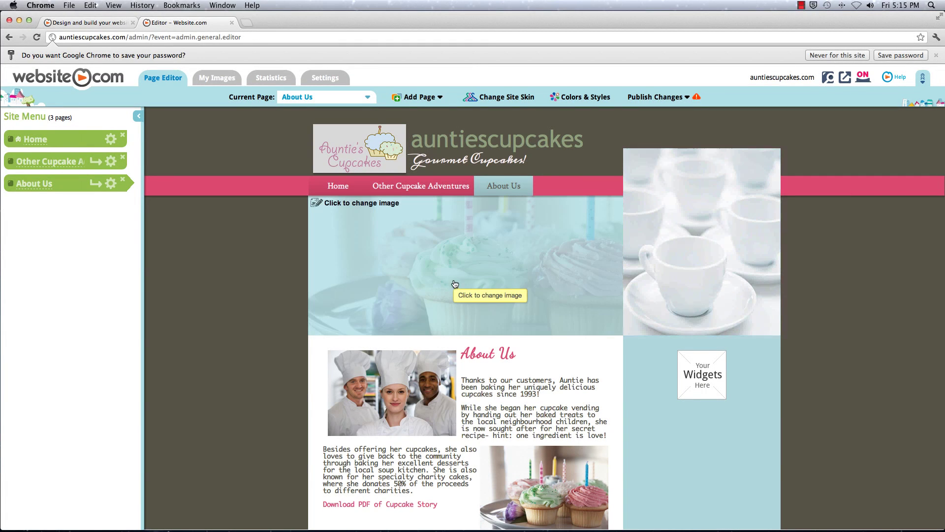
scroll(264, 272, "down", 2)
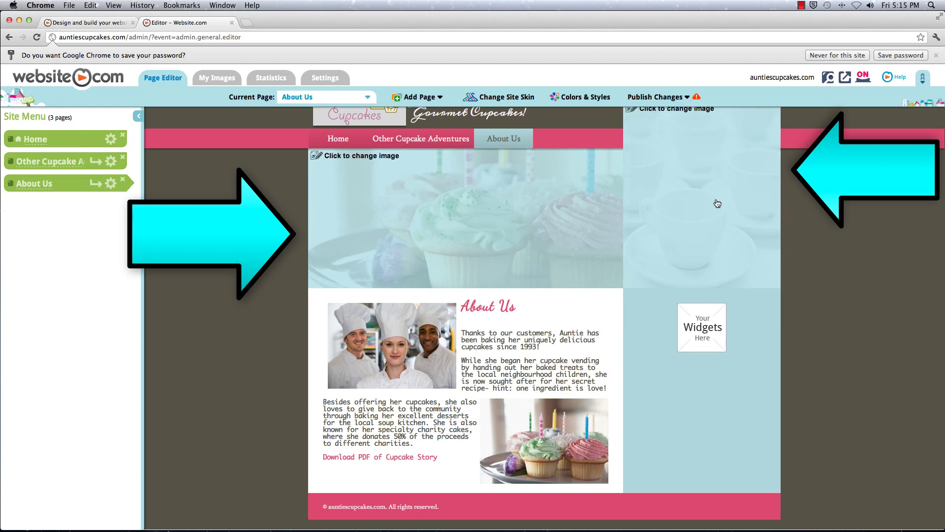
left_click(506, 221)
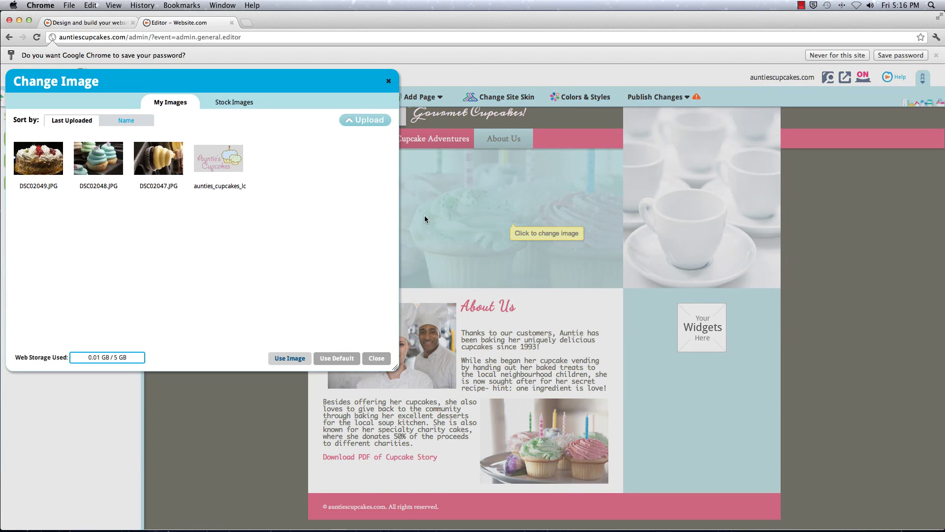
Swap the About Us banner for the café-table stock photo found by searching 'cupcake', applied to About Us only
left_click(231, 105)
left_click(67, 161)
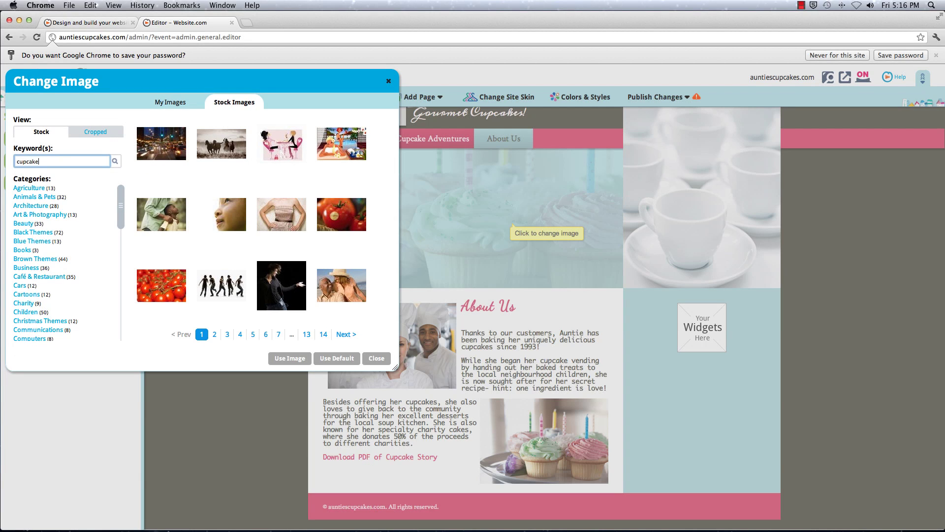
left_click(116, 162)
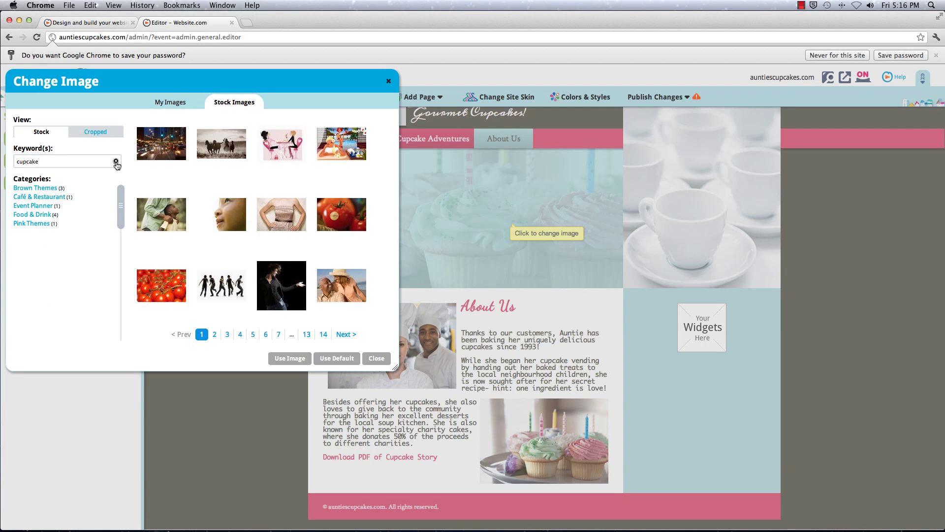
left_click(221, 145)
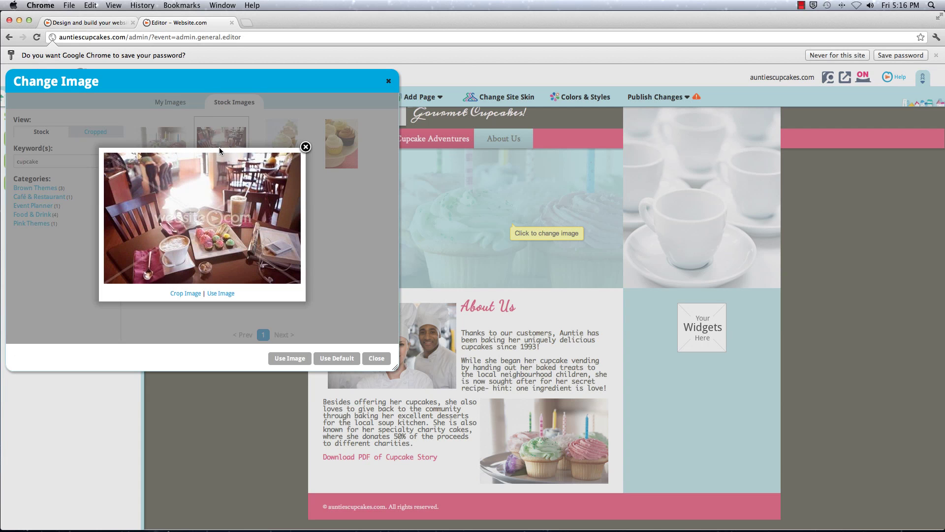
left_click(220, 294)
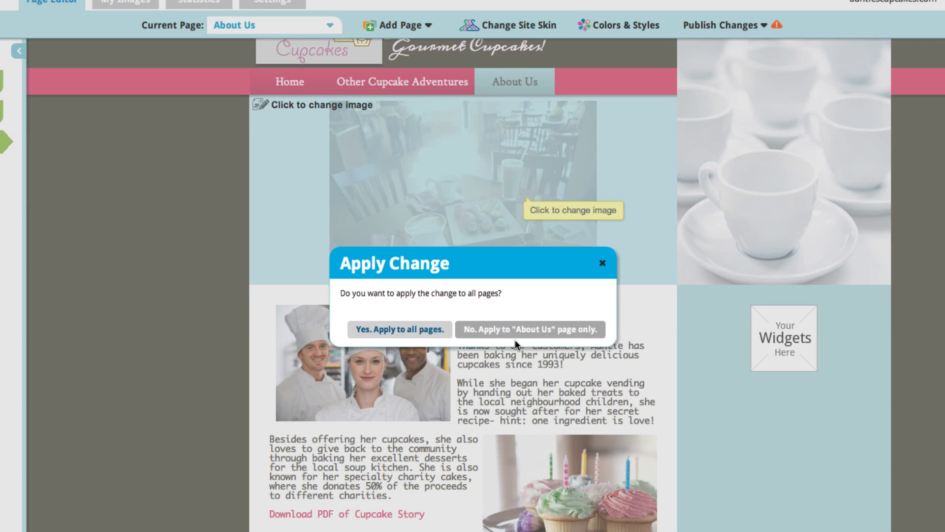
left_click(589, 339)
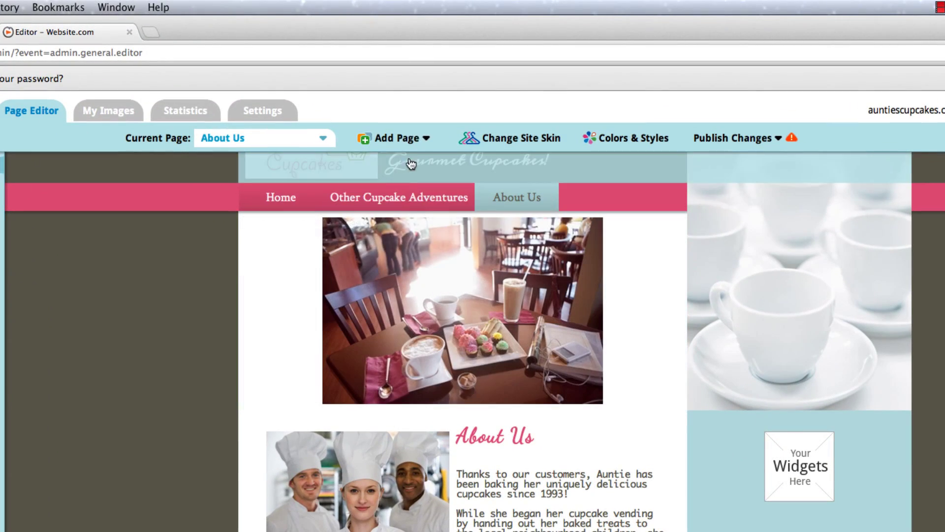
left_click(436, 142)
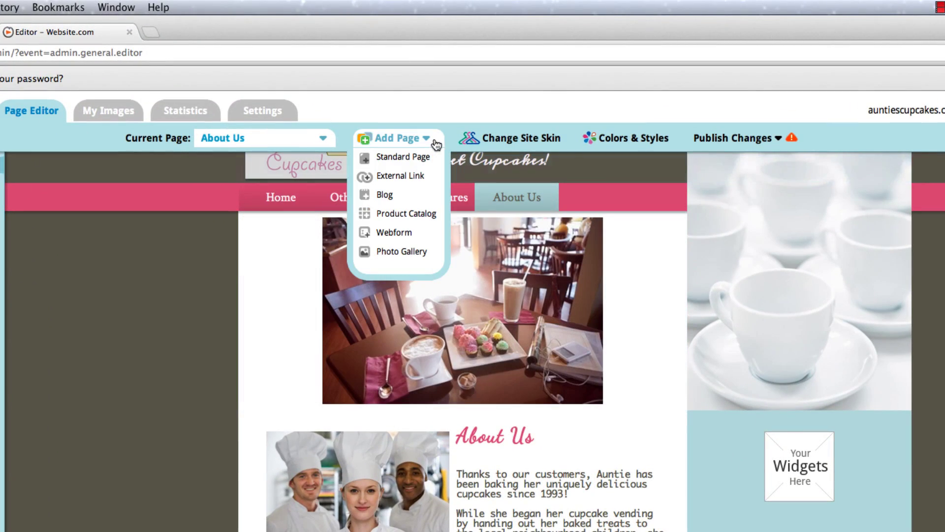
left_click(434, 178)
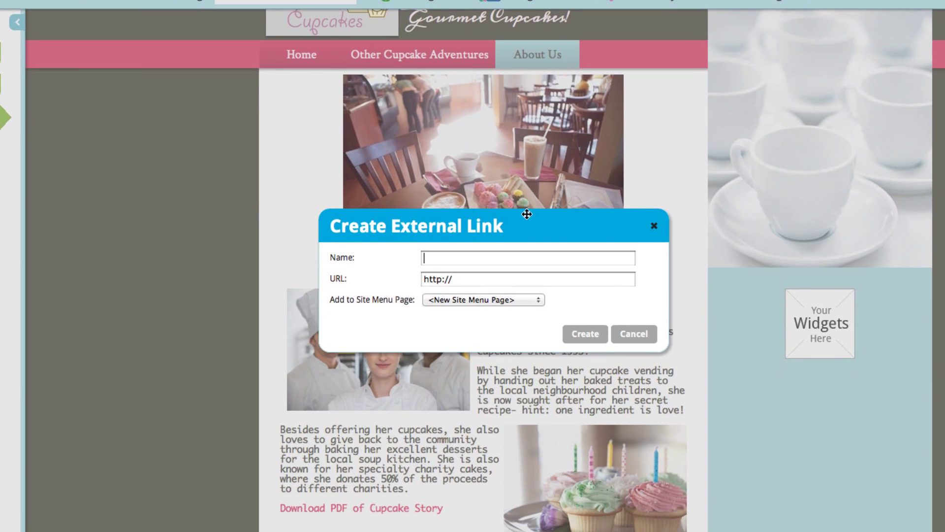
type("website.com")
left_click(604, 340)
left_click(476, 279)
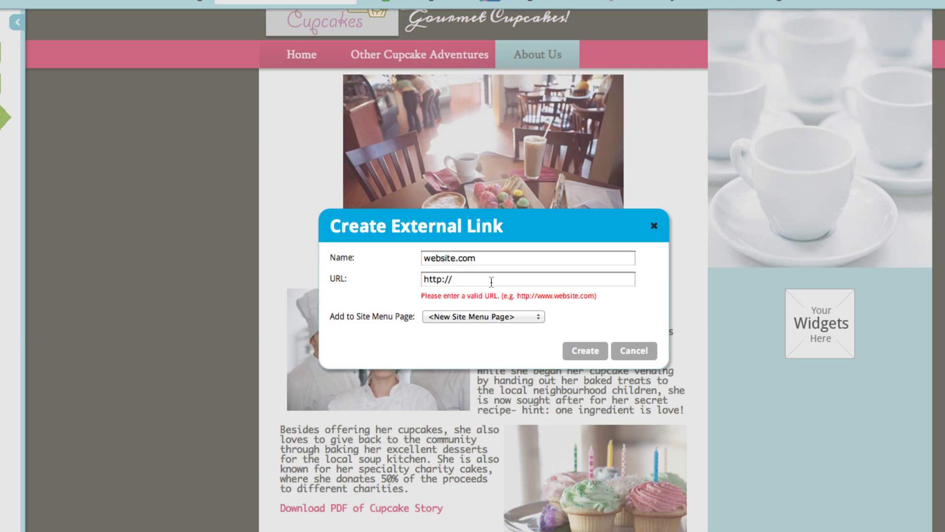
type("website.com")
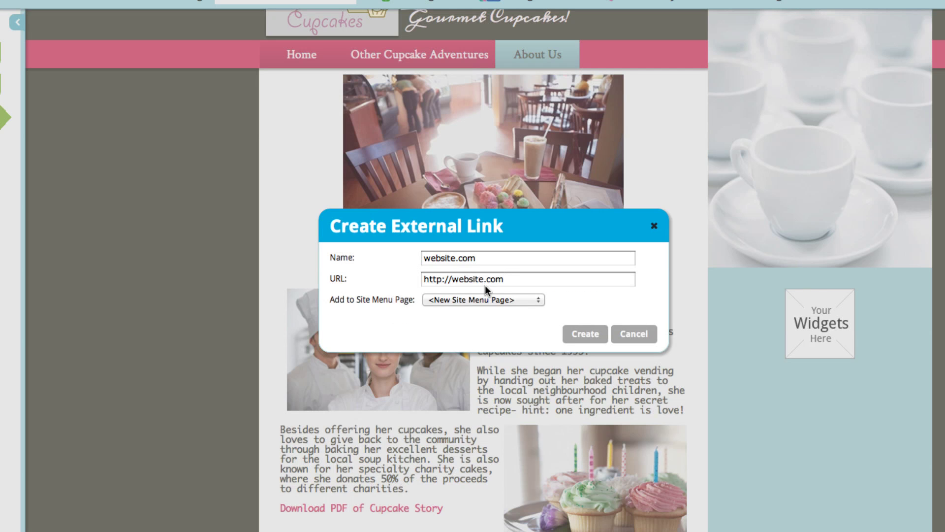
left_click(585, 334)
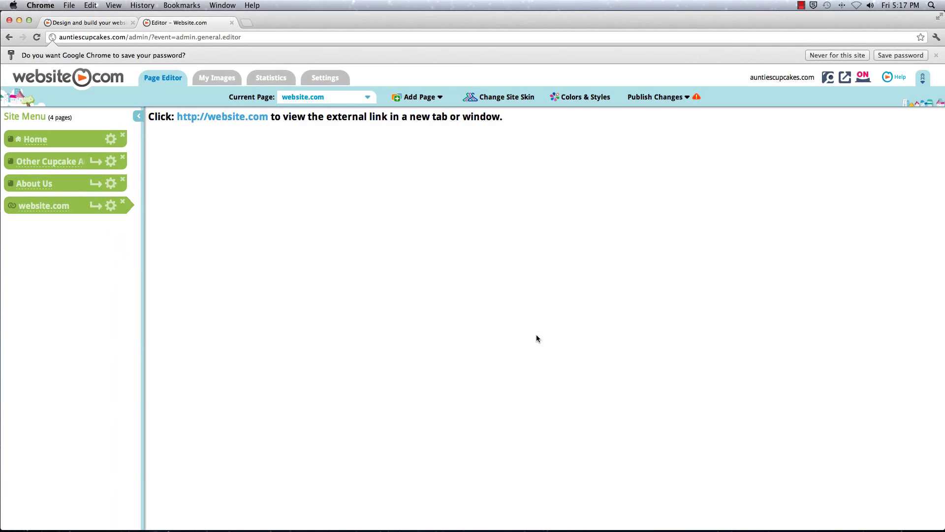
left_click(66, 181)
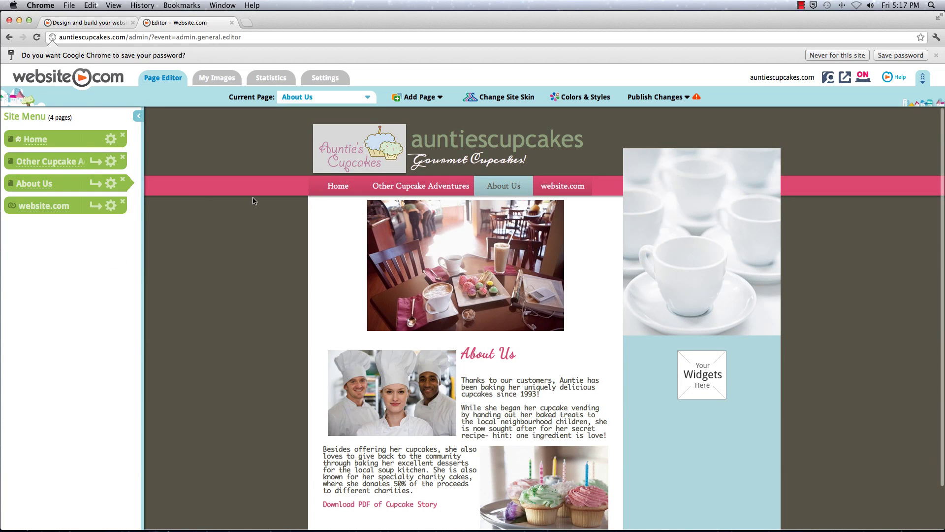